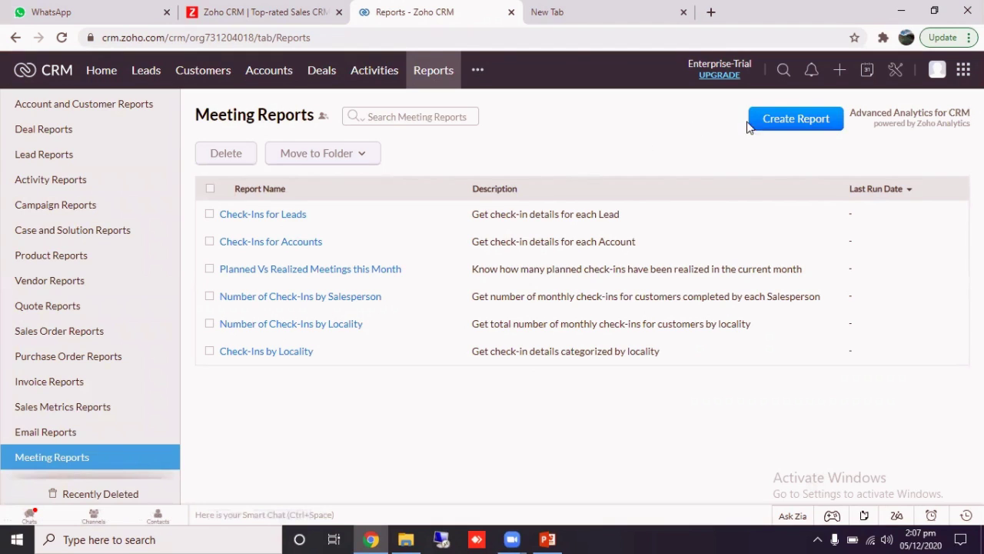
# - Start a new report based on the Accounts module and continue to the report type
pyautogui.click(796, 119)
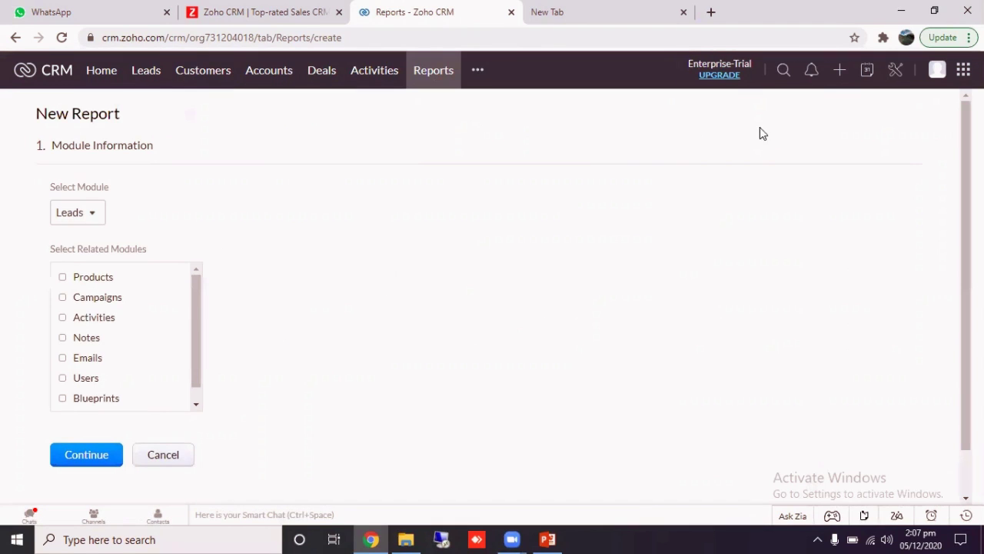
pyautogui.scroll(-1, 339, 330)
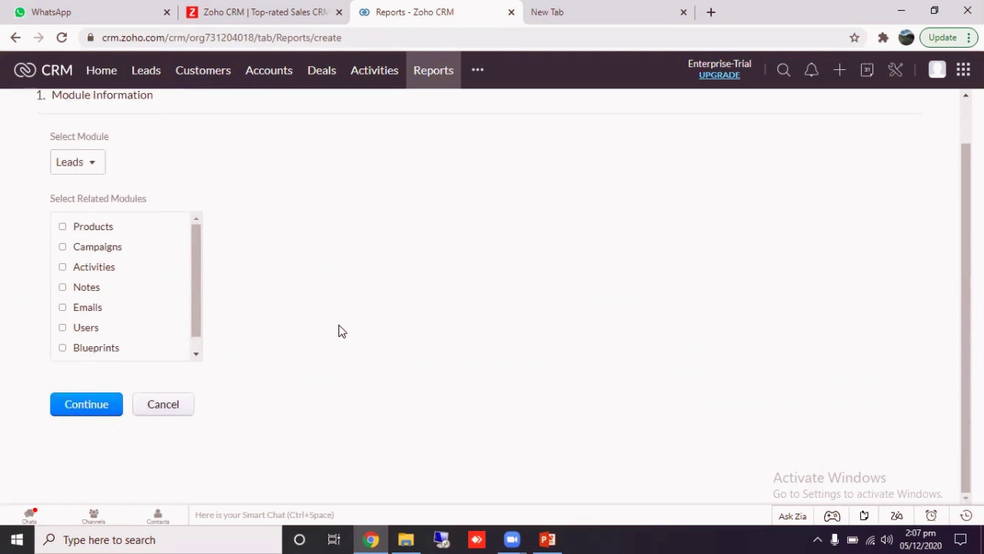
pyautogui.scroll(1, 338, 330)
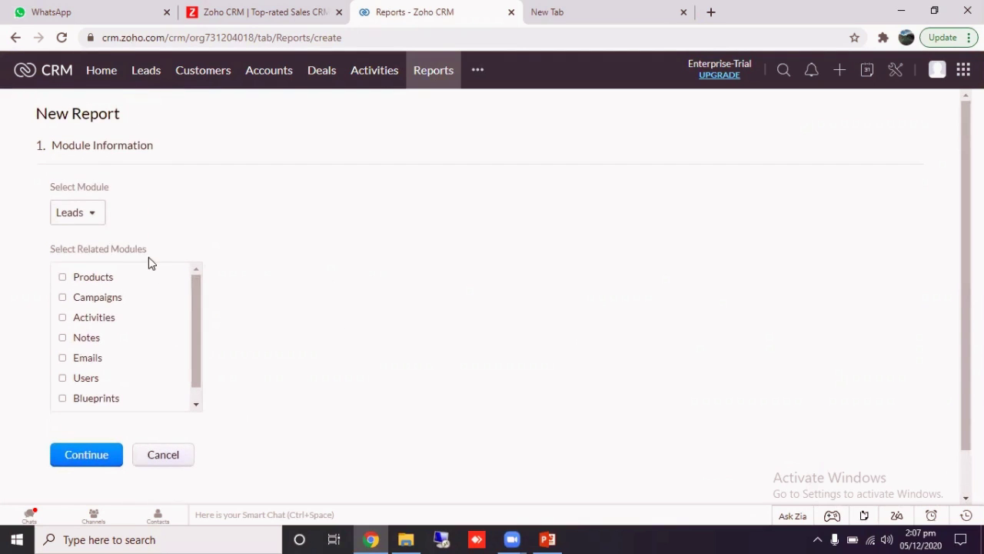
pyautogui.click(89, 215)
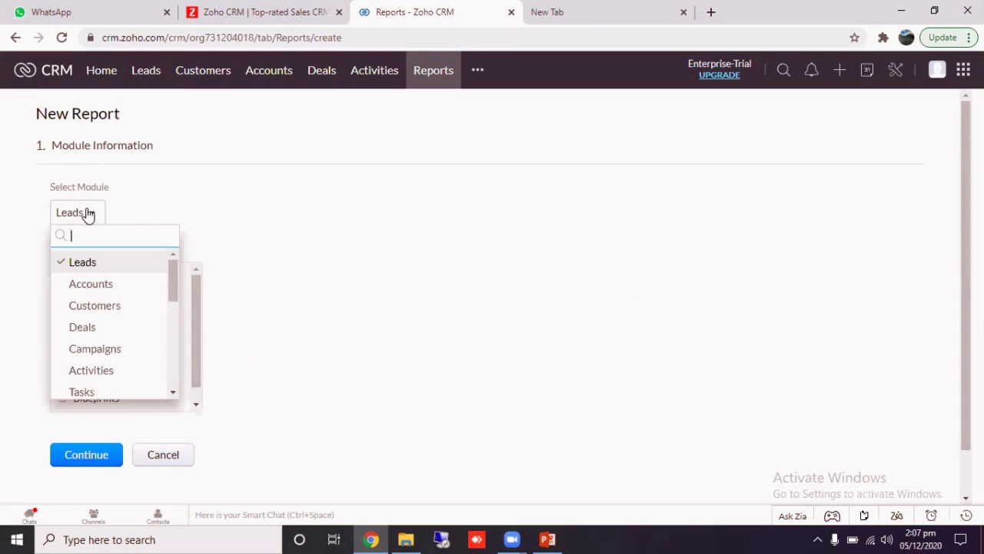
pyautogui.click(111, 291)
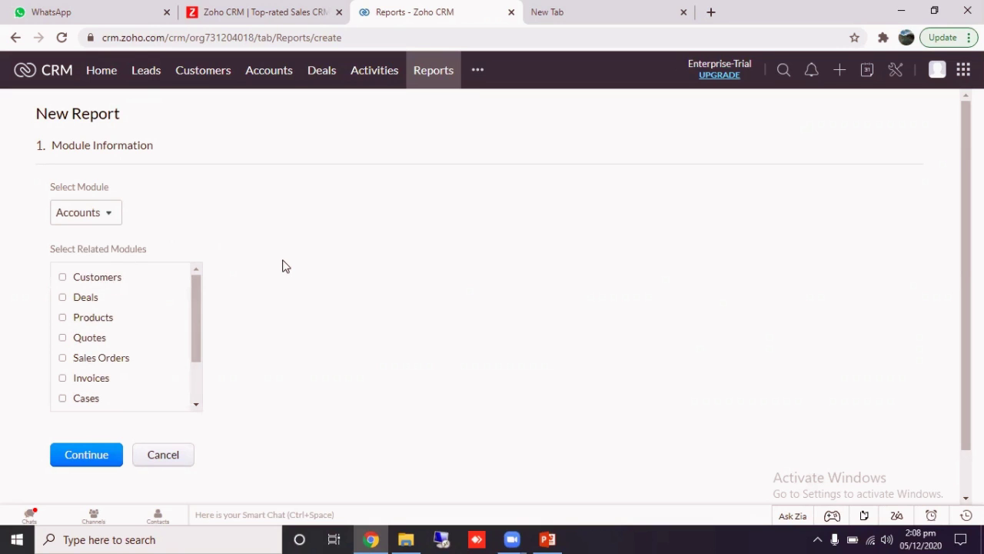
pyautogui.scroll(-2, 143, 325)
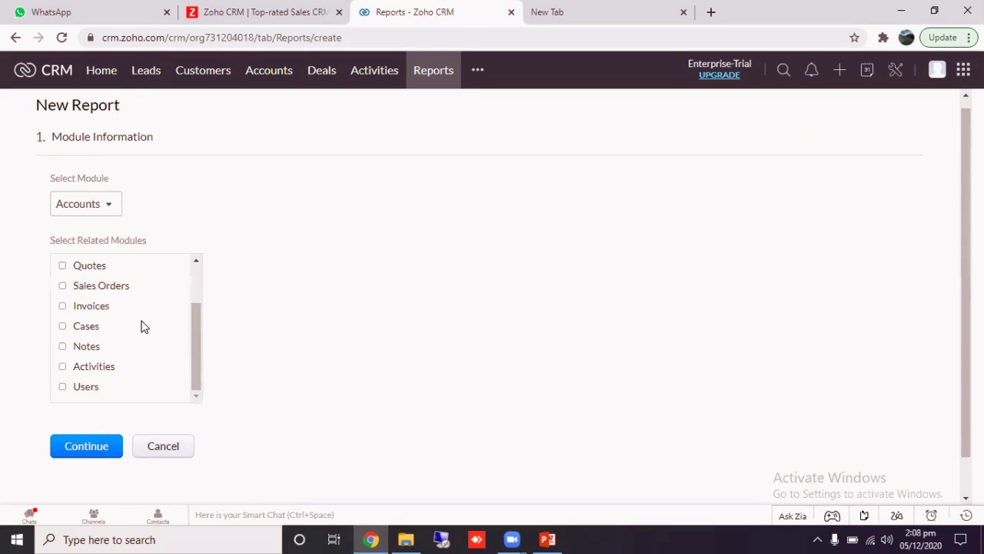
pyautogui.click(84, 457)
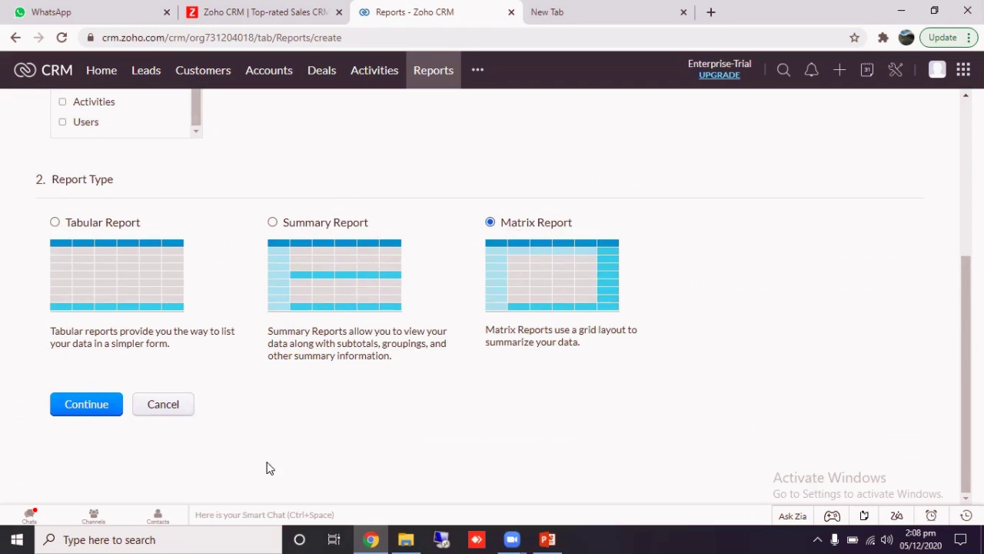
# - Keep the Matrix Report type and set the row headings to subtotal by Shipping Country
pyautogui.click(77, 408)
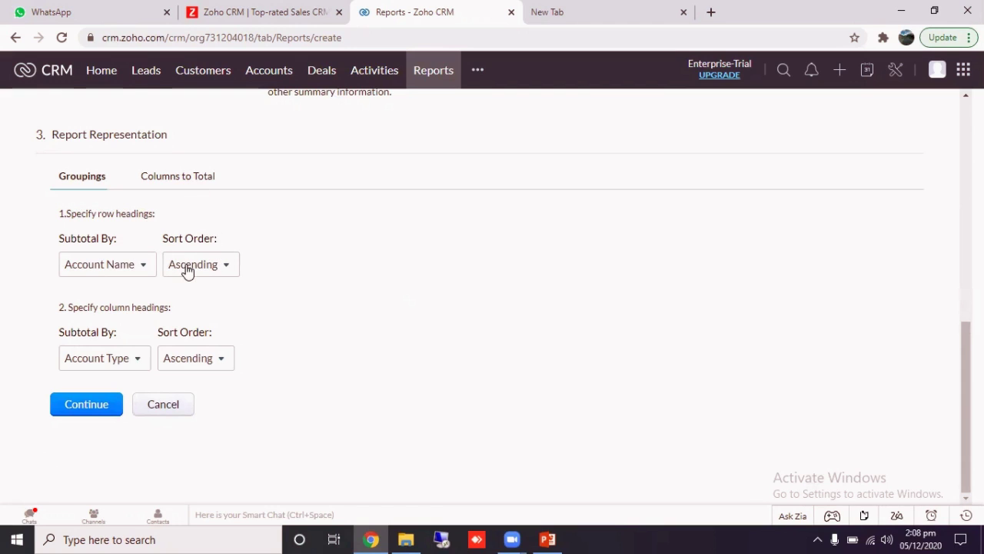
pyautogui.click(121, 272)
pyautogui.scroll(-2, 123, 361)
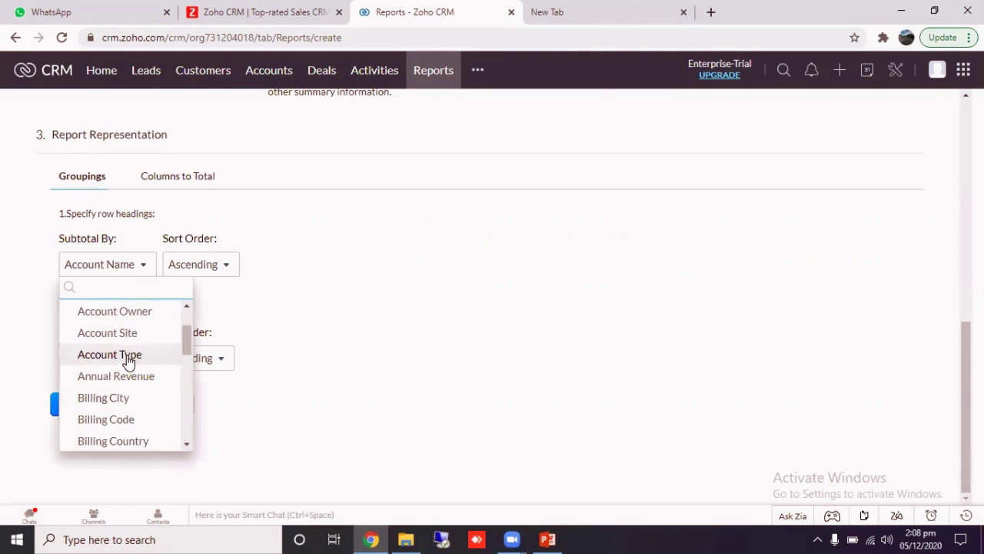
pyautogui.click(128, 362)
pyautogui.scroll(-5, 134, 369)
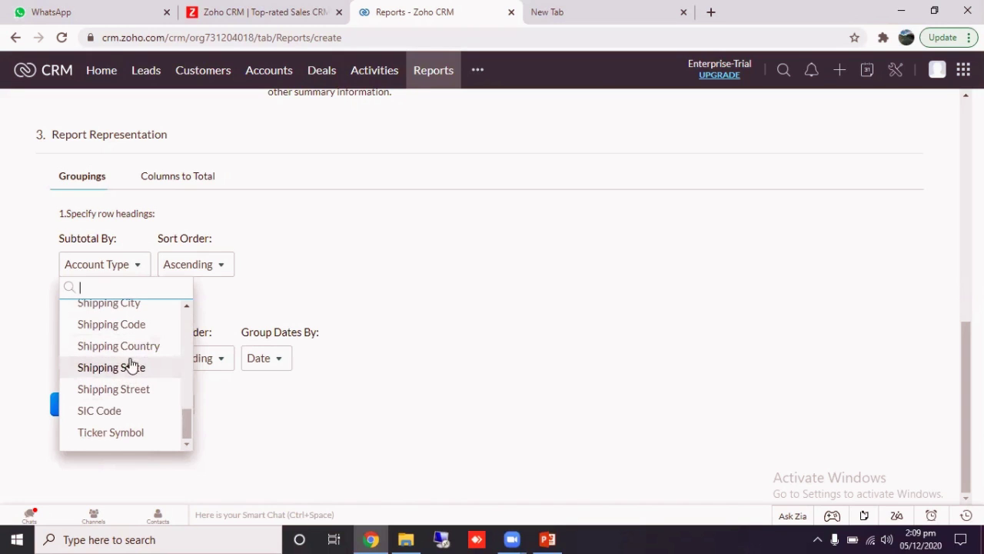
pyautogui.scroll(2, 131, 355)
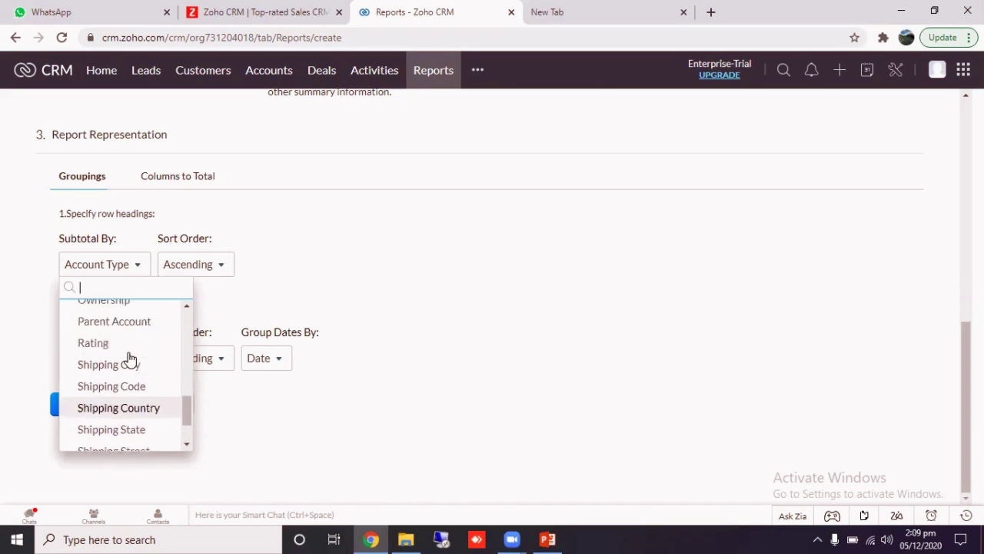
pyautogui.click(129, 419)
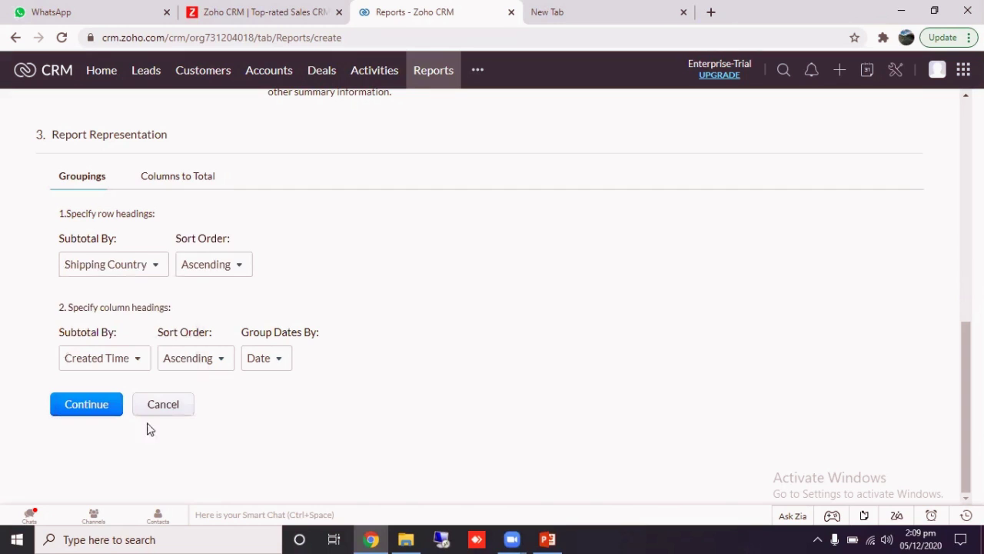
# - Set the column headings to subtotal by Account Type
pyautogui.click(108, 367)
pyautogui.scroll(-1, 117, 319)
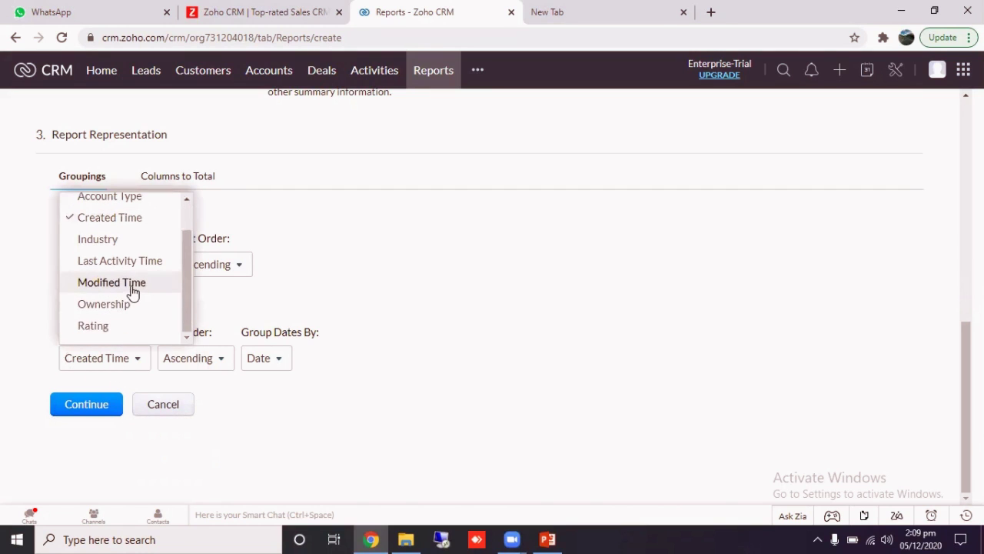
pyautogui.scroll(1, 132, 292)
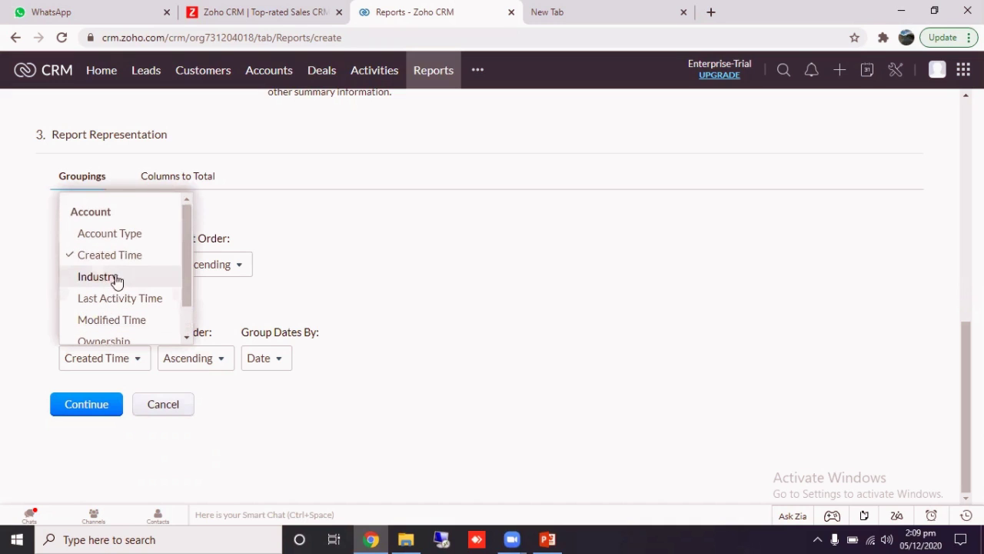
pyautogui.click(129, 234)
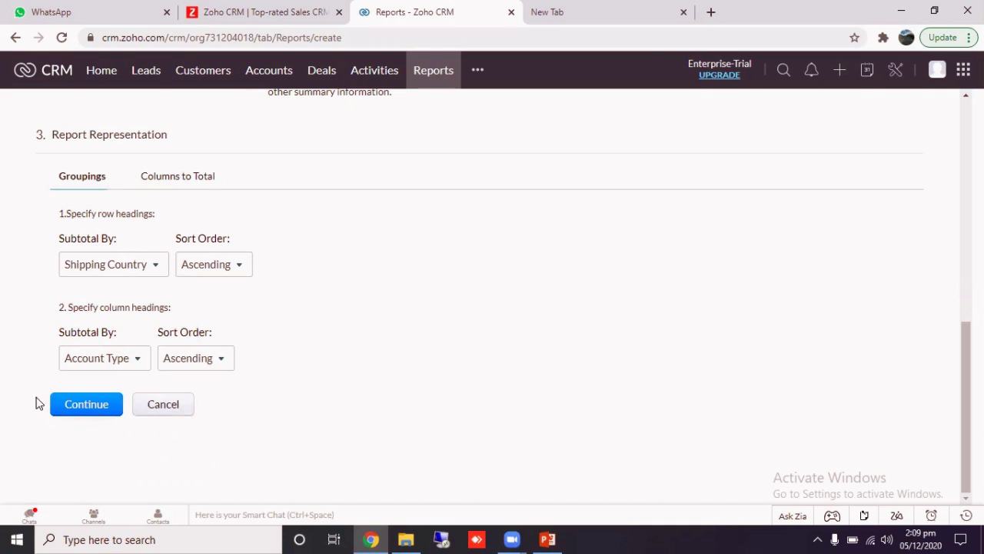
# - Proceed past the report representation, keeping Record Count summed under Columns to Total
pyautogui.click(68, 406)
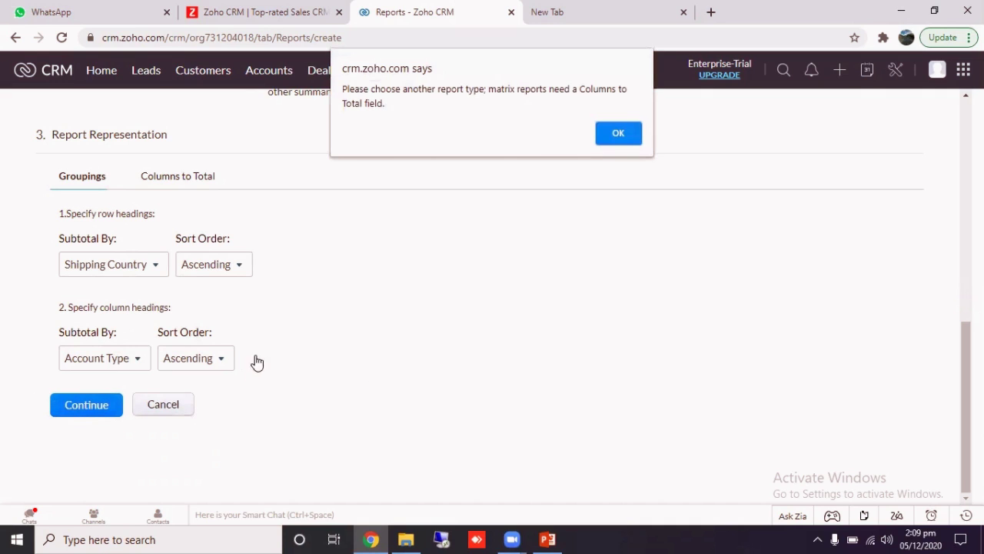
pyautogui.click(608, 134)
pyautogui.click(172, 180)
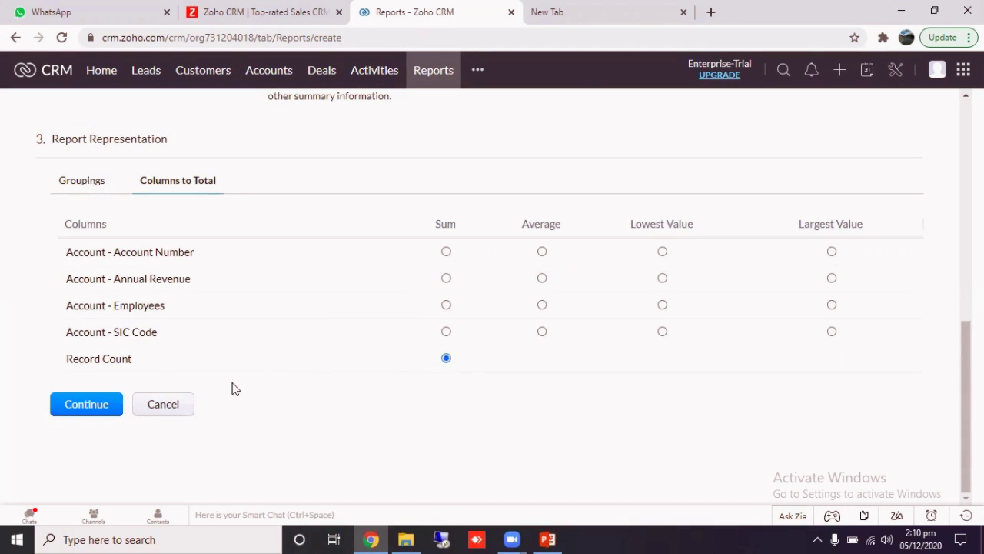
pyautogui.click(95, 408)
# - Inspect the standard and advanced filter options without adding a filter, then continue to basic information
pyautogui.scroll(-1, 165, 450)
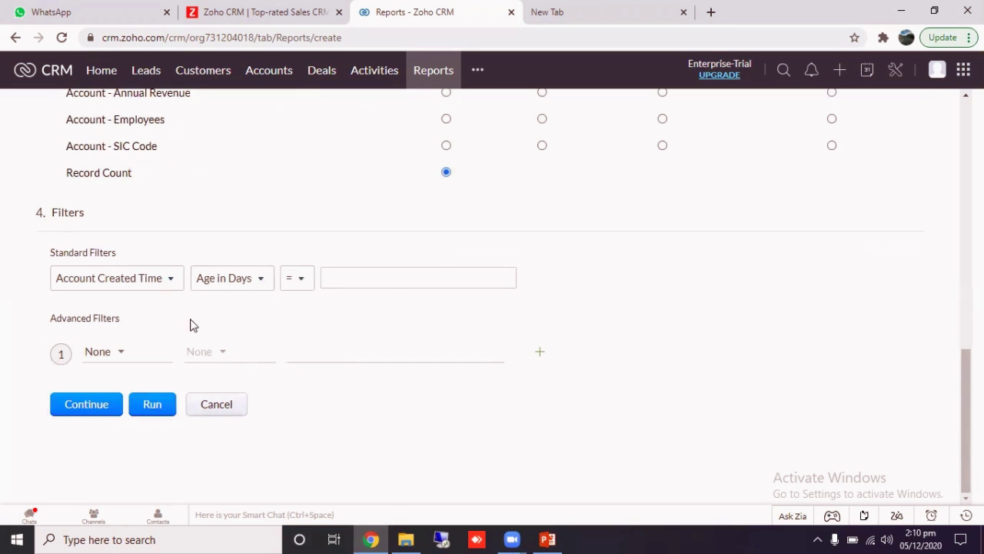
pyautogui.click(450, 282)
pyautogui.click(304, 353)
pyautogui.click(168, 281)
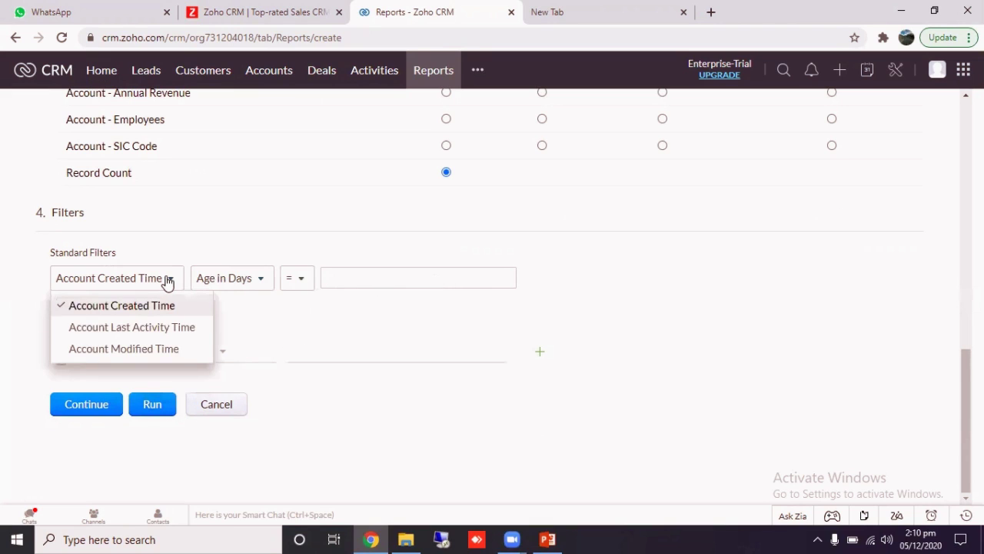
pyautogui.click(159, 310)
pyautogui.click(154, 282)
pyautogui.click(277, 330)
pyautogui.click(366, 285)
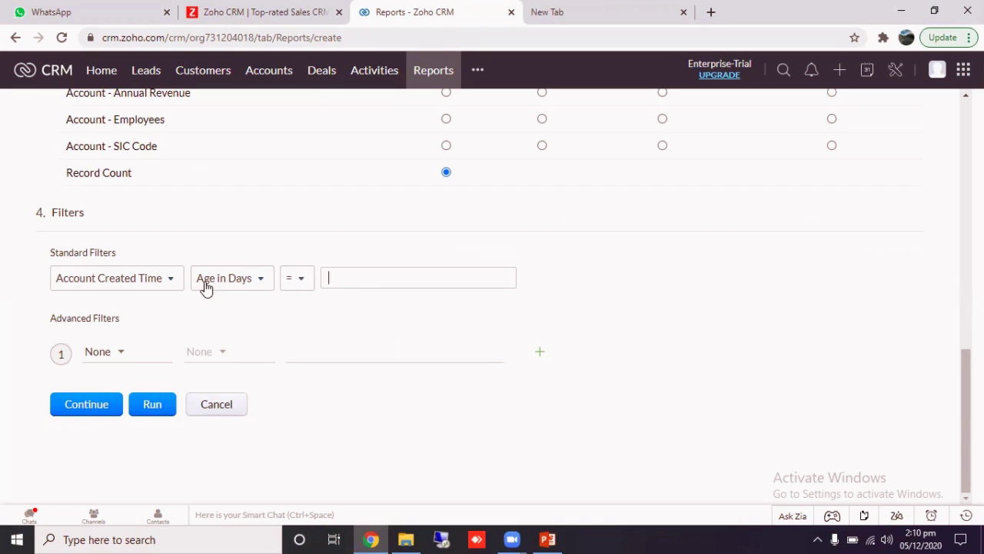
pyautogui.click(265, 286)
pyautogui.click(472, 336)
pyautogui.click(87, 411)
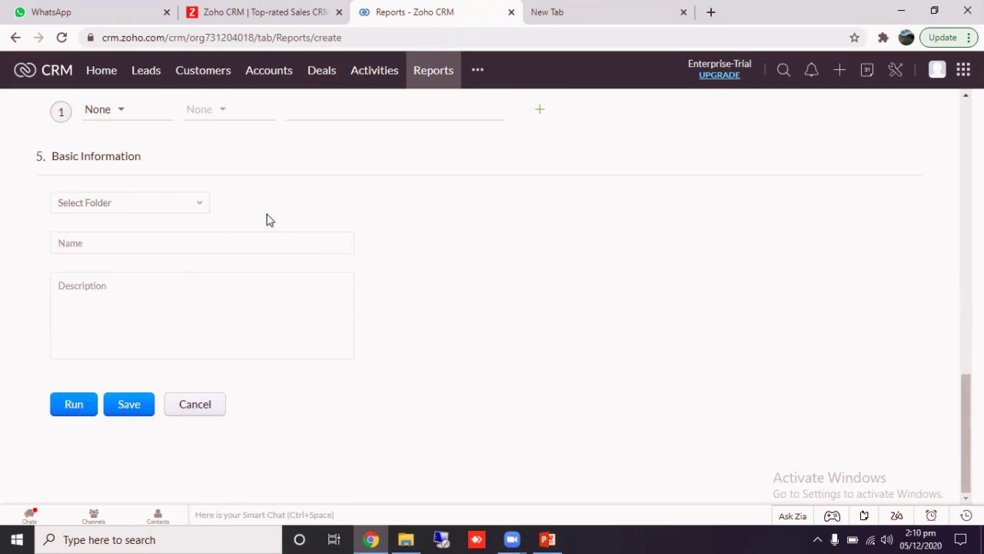
# - Create a new report folder named Account Type Summery and save it
pyautogui.click(176, 206)
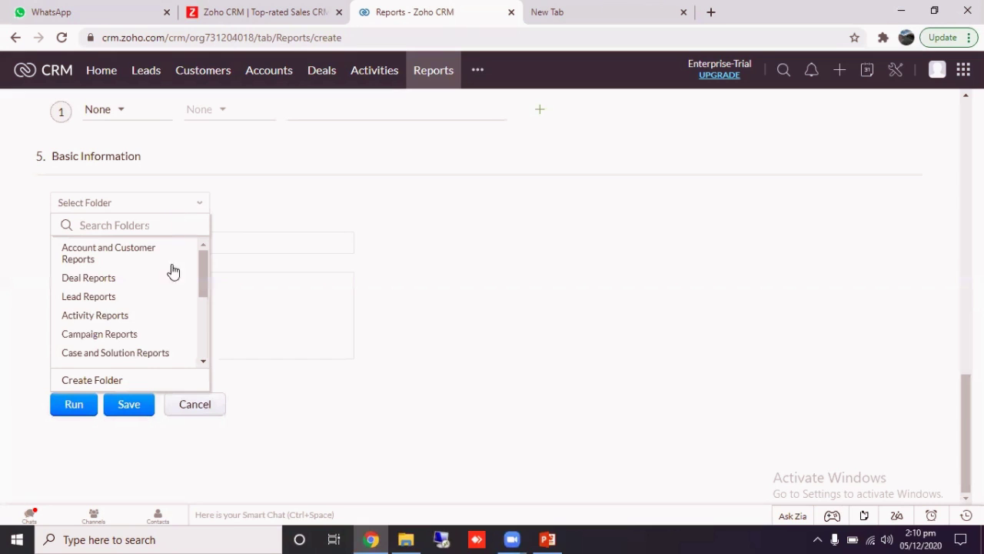
pyautogui.scroll(-3, 166, 288)
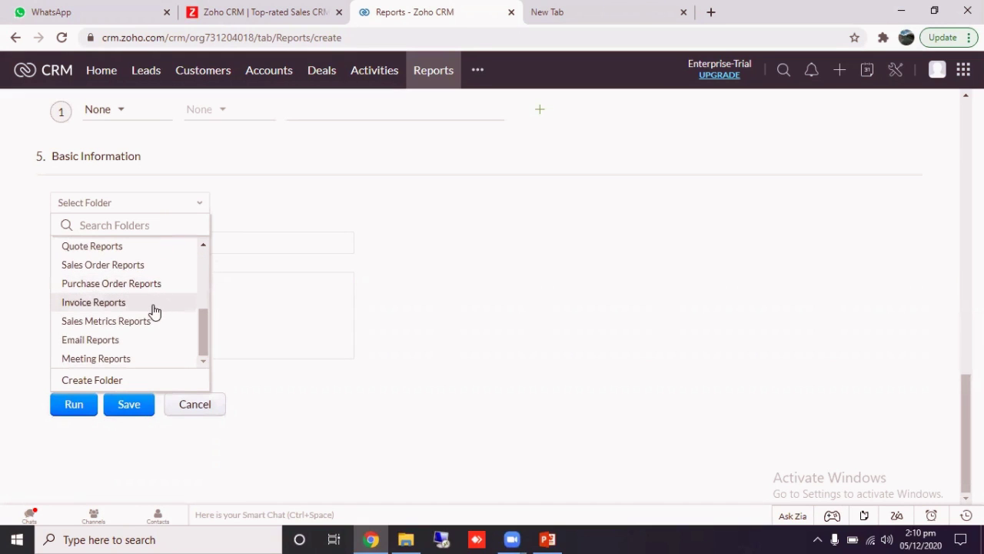
pyautogui.click(112, 384)
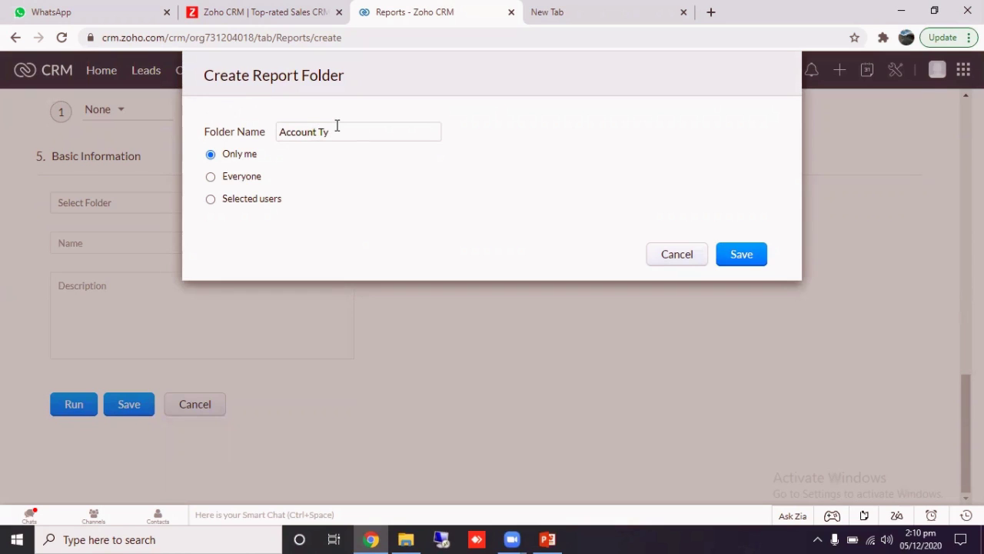
pyautogui.write('Account Type Summery')
pyautogui.click(743, 258)
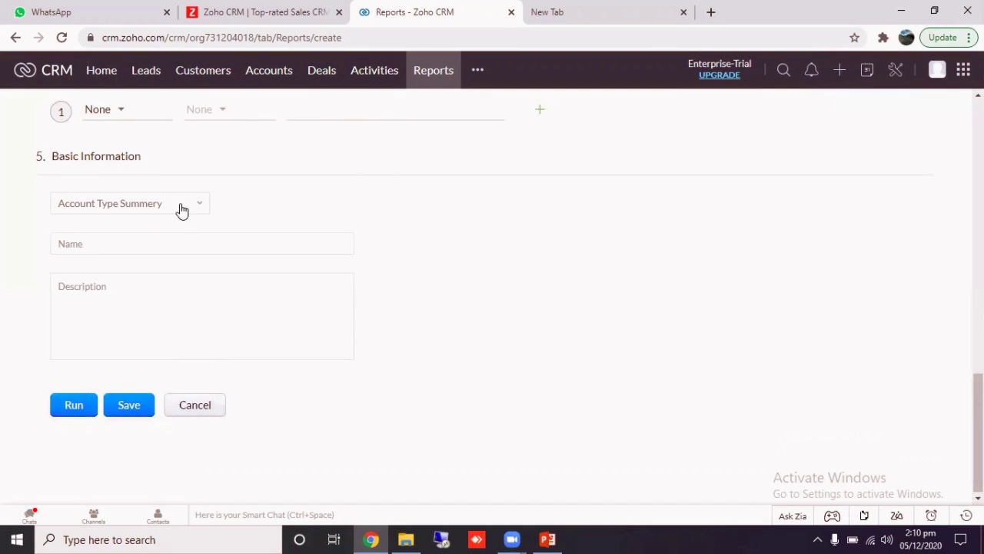
# - Name the report Account Type Report, paste the same text as its description, and save the report
pyautogui.click(146, 243)
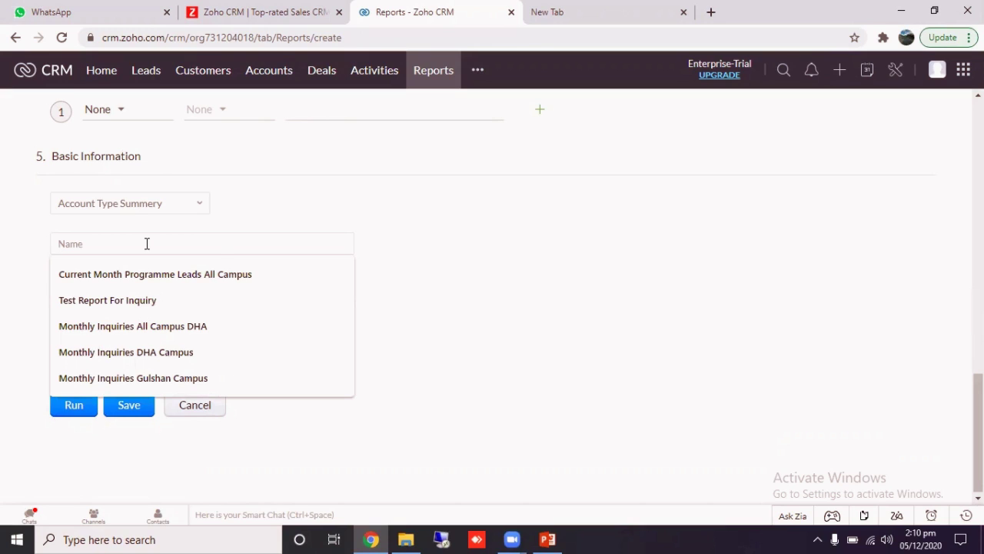
pyautogui.write('S')
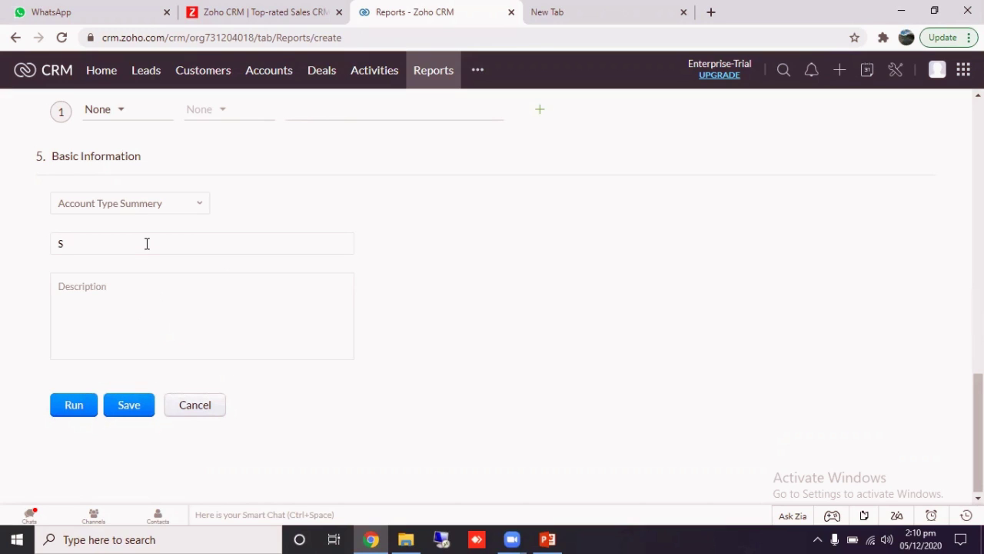
pyautogui.press('BackSpace')
pyautogui.write('Account Ty')
pyautogui.hotkey('shift', 'Left')
pyautogui.hotkey('shift', 'Left')
pyautogui.hotkey('shift', 'Left')
pyautogui.hotkey('shift', 'Left')
pyautogui.hotkey('shift', 'Left')
pyautogui.hotkey('shift', 'Left')
pyautogui.hotkey('shift', 'Left')
pyautogui.hotkey('shift', 'Left')
pyautogui.hotkey('shift', 'Left')
pyautogui.hotkey('shift', 'Left')
pyautogui.hotkey('shift', 'Left')
pyautogui.hotkey('shift', 'Left')
pyautogui.hotkey('shift', 'Left')
pyautogui.hotkey('shift', 'Left')
pyautogui.hotkey('shift', 'Left')
pyautogui.hotkey('shift', 'Left')
pyautogui.hotkey('shift', 'Left')
pyautogui.hotkey('shift', 'Left')
pyautogui.hotkey('ctrl', 'c')
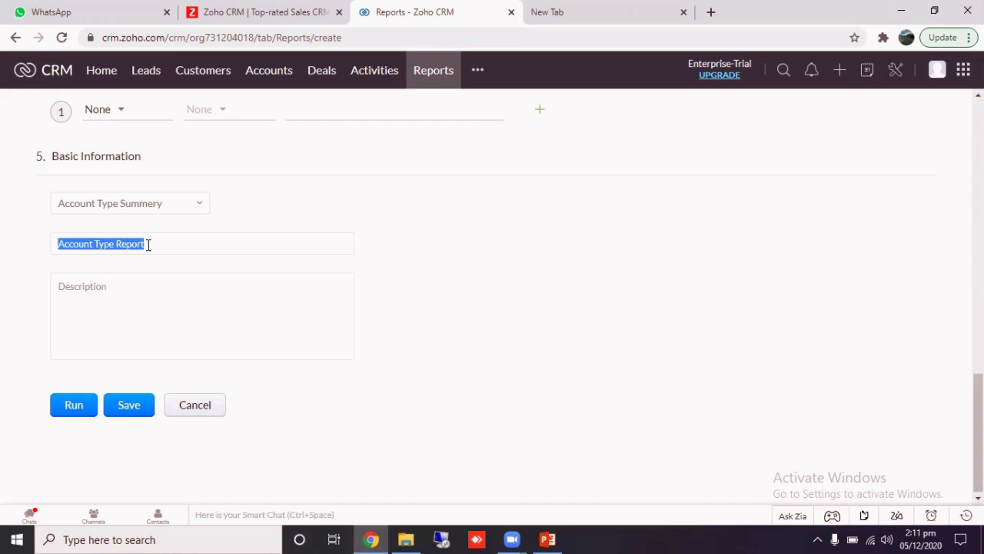
pyautogui.press('Tab')
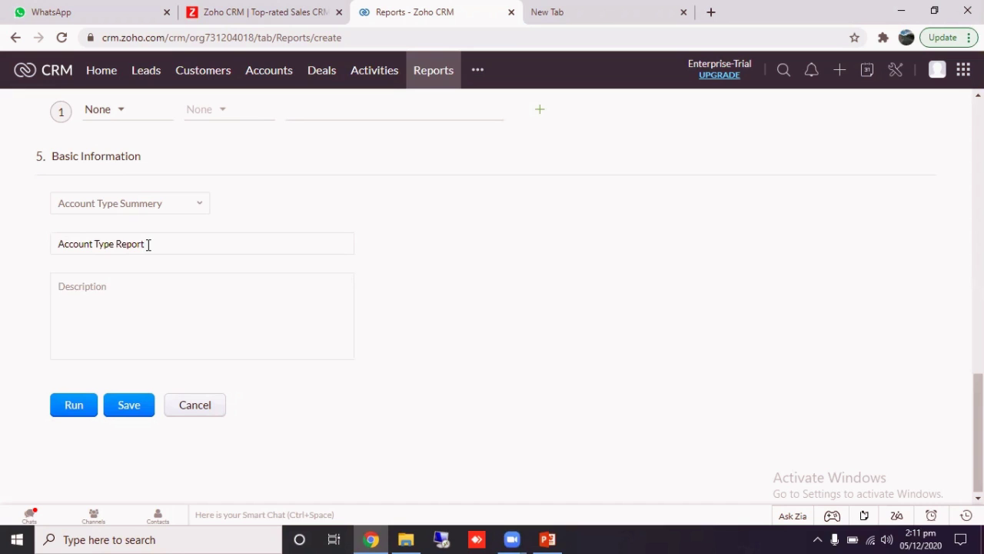
pyautogui.hotkey('ctrl', 'v')
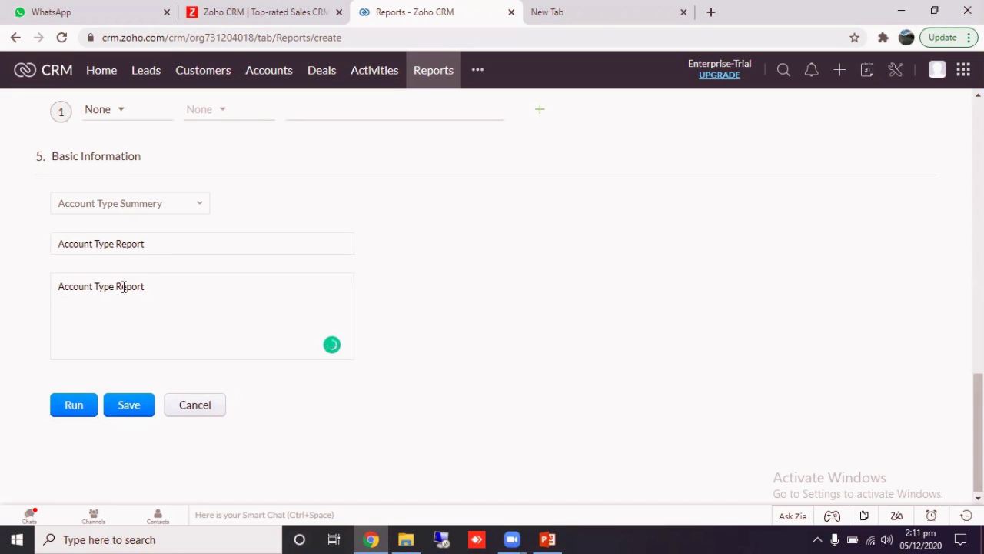
pyautogui.click(136, 413)
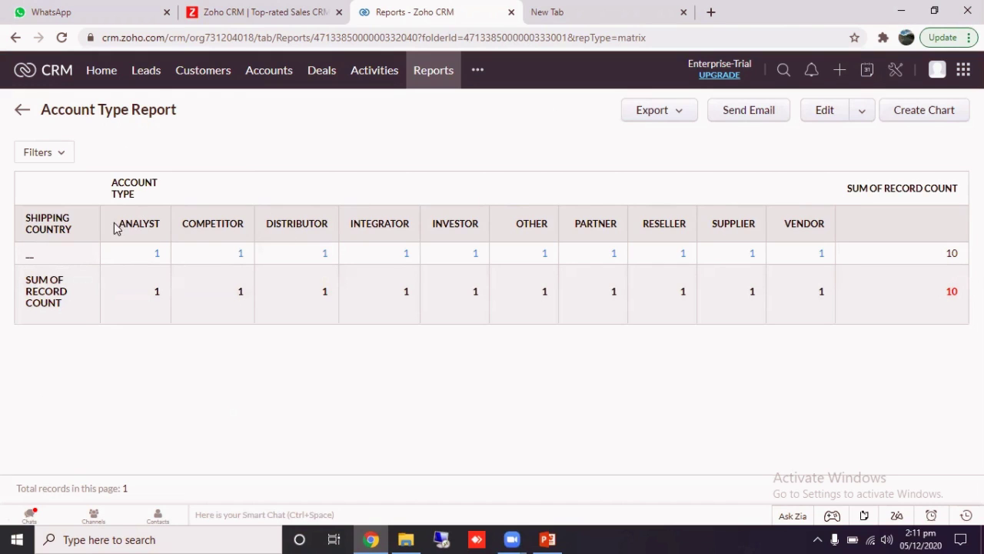
# - Inspect the saved report's matrix headers and its filter panel
pyautogui.moveTo(116, 229); pyautogui.dragTo(854, 220)
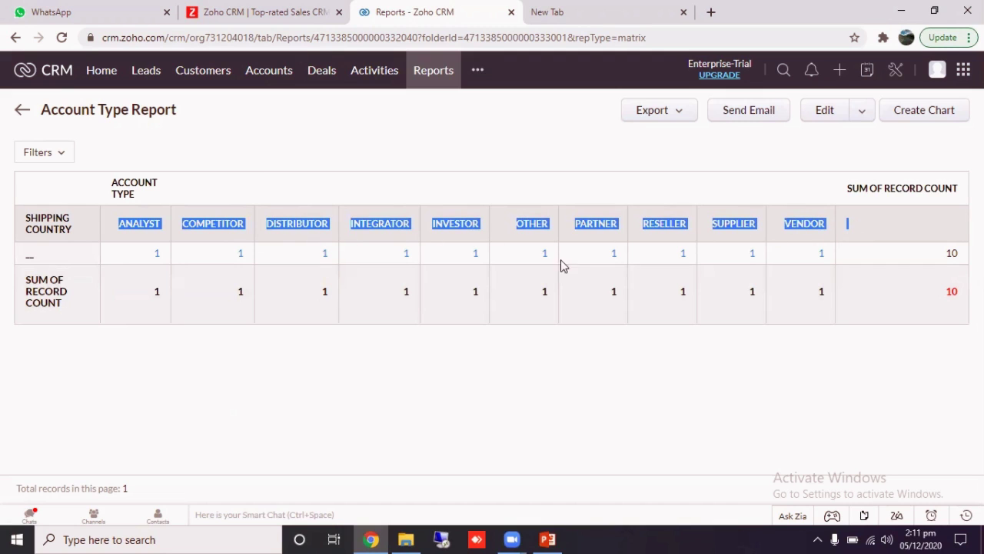
pyautogui.moveTo(65, 218); pyautogui.dragTo(74, 316)
pyautogui.click(71, 309)
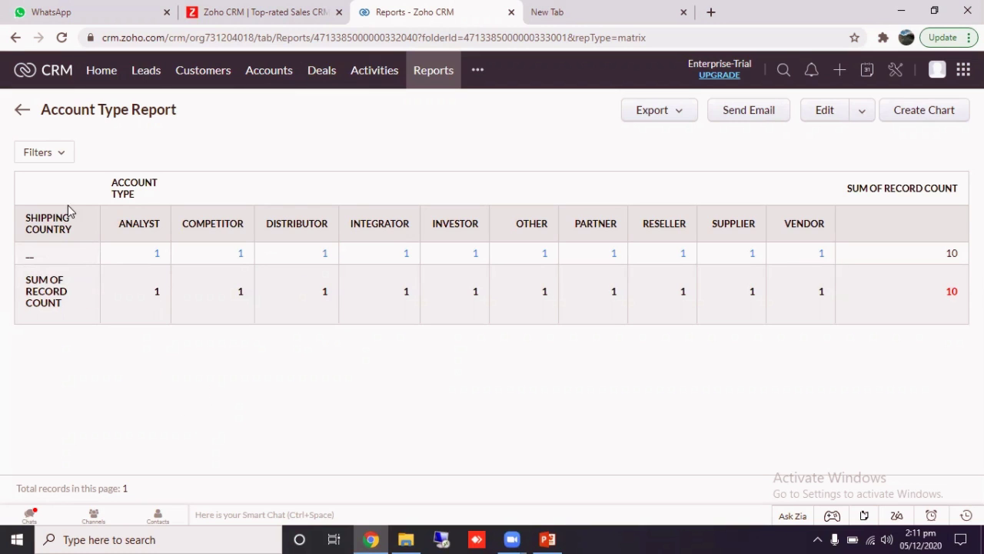
pyautogui.click(49, 156)
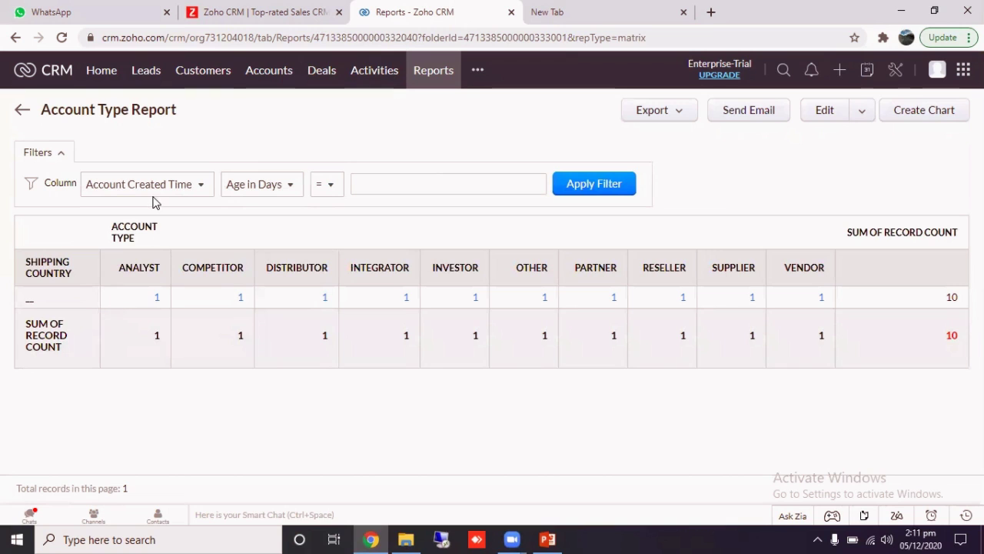
# - Edit the report to subtotal rows by Billing Country and run it
pyautogui.click(819, 119)
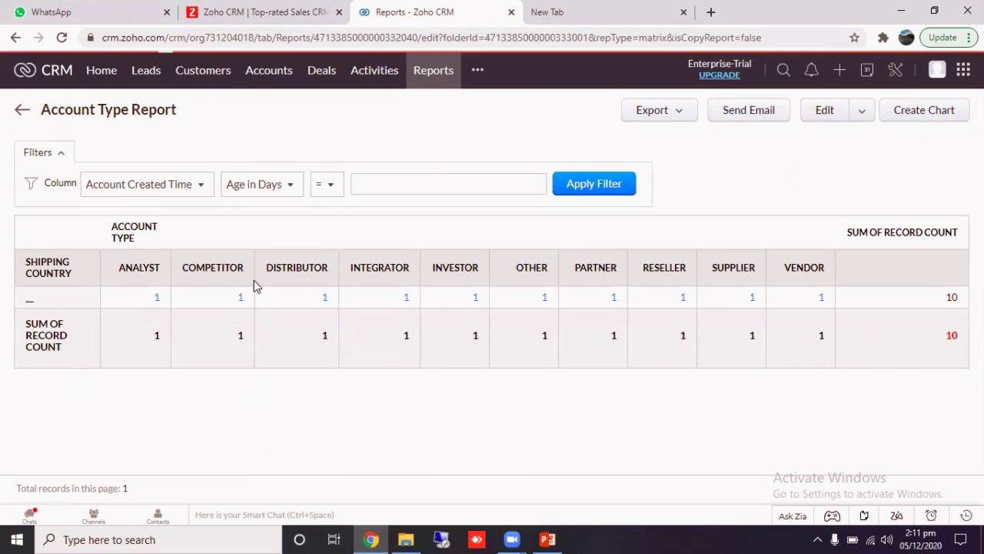
pyautogui.click(141, 293)
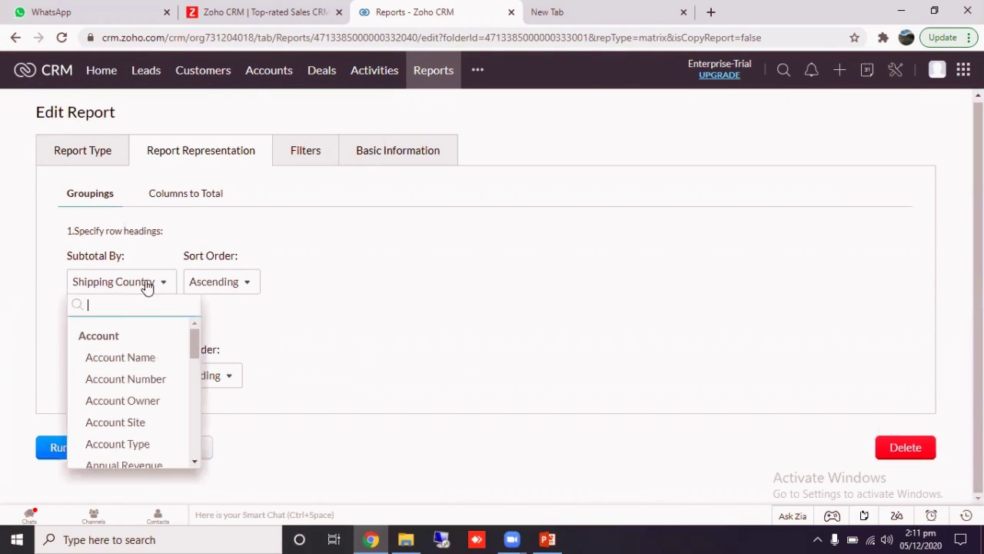
pyautogui.scroll(-1, 146, 382)
pyautogui.scroll(-1, 148, 388)
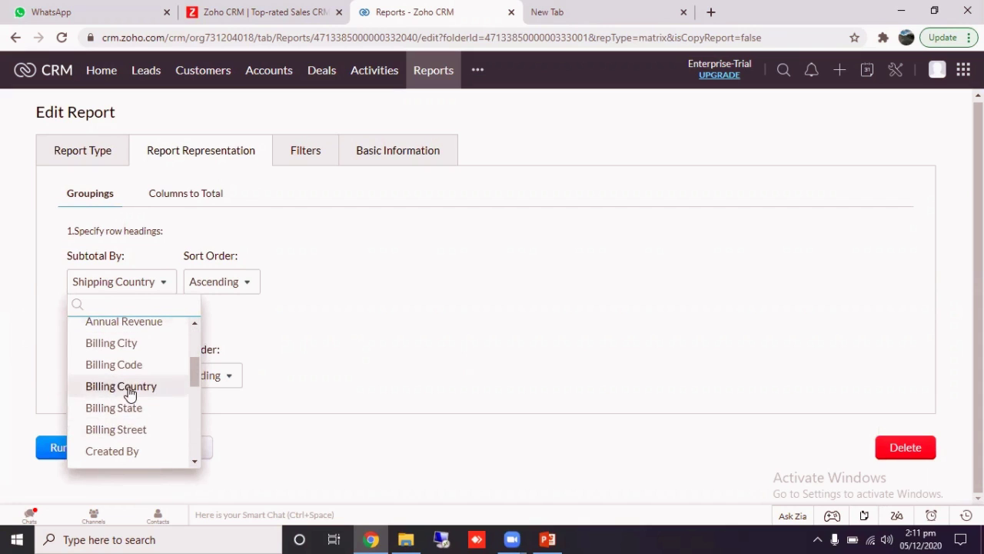
pyautogui.click(142, 386)
pyautogui.click(66, 452)
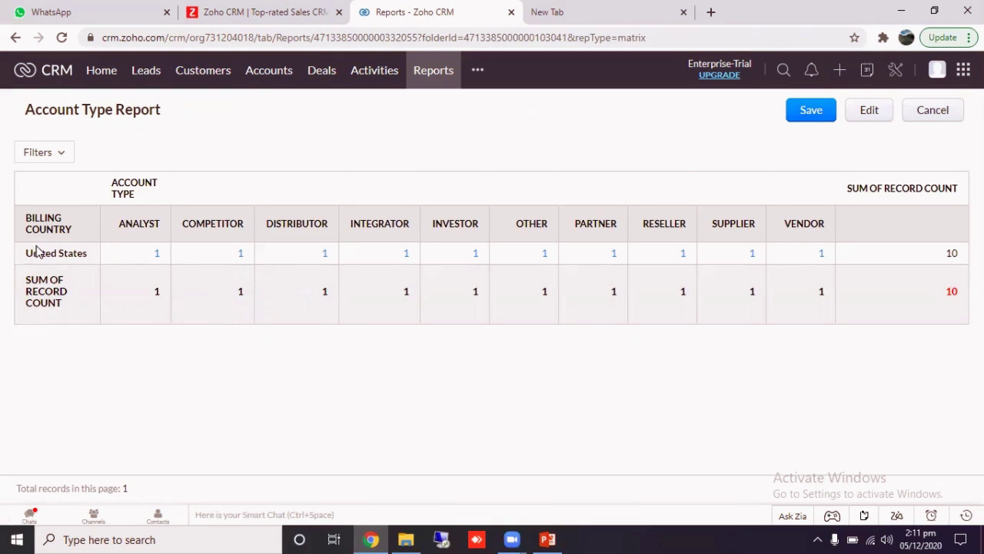
pyautogui.moveTo(27, 253); pyautogui.dragTo(784, 299)
pyautogui.click(784, 298)
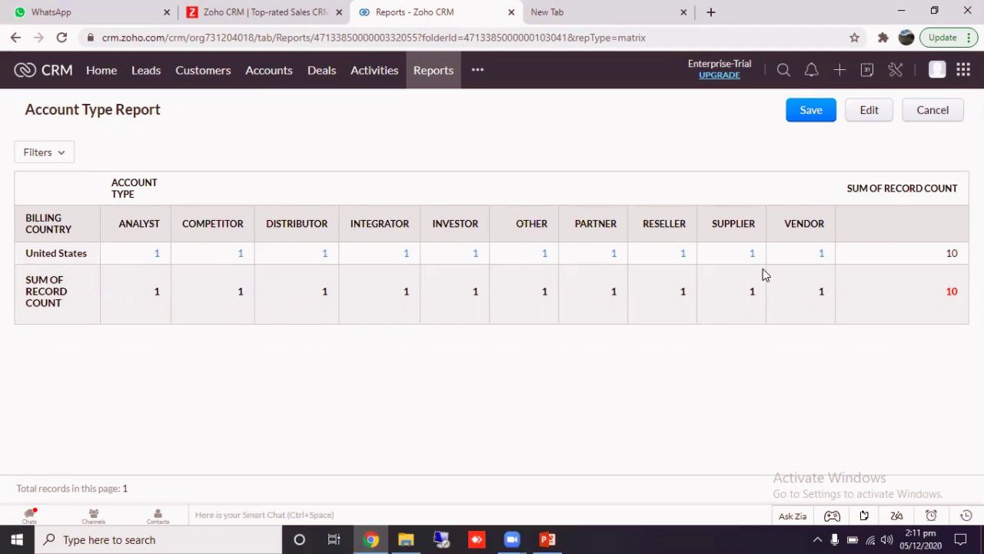